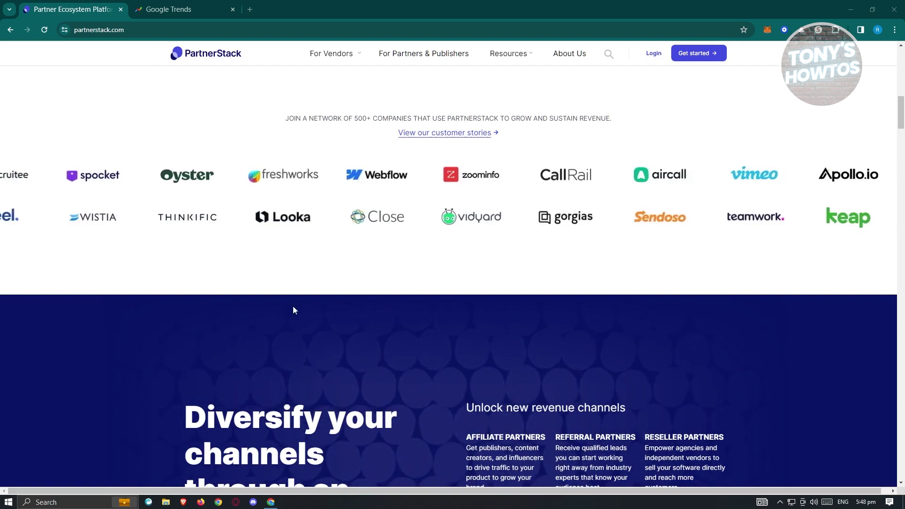
- Open the application to join the partner network from PartnerStack's get-started page for partners and publishers
scroll(307, 315, down, 10)
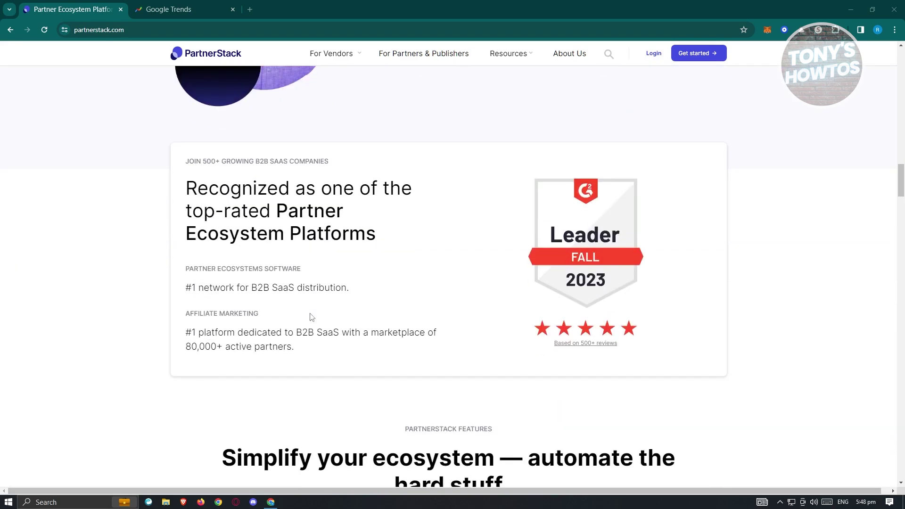
scroll(311, 317, down, 8)
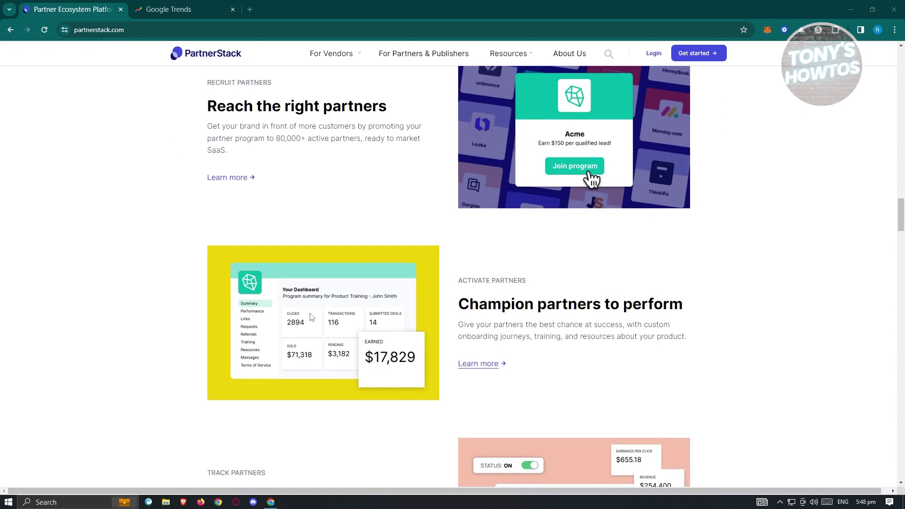
scroll(448, 292, up, 15)
scroll(448, 313, up, 15)
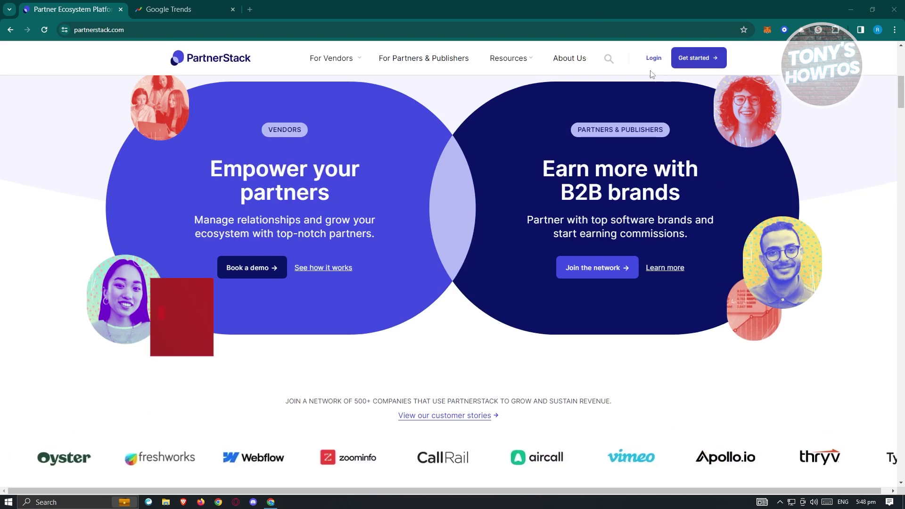
click(694, 66)
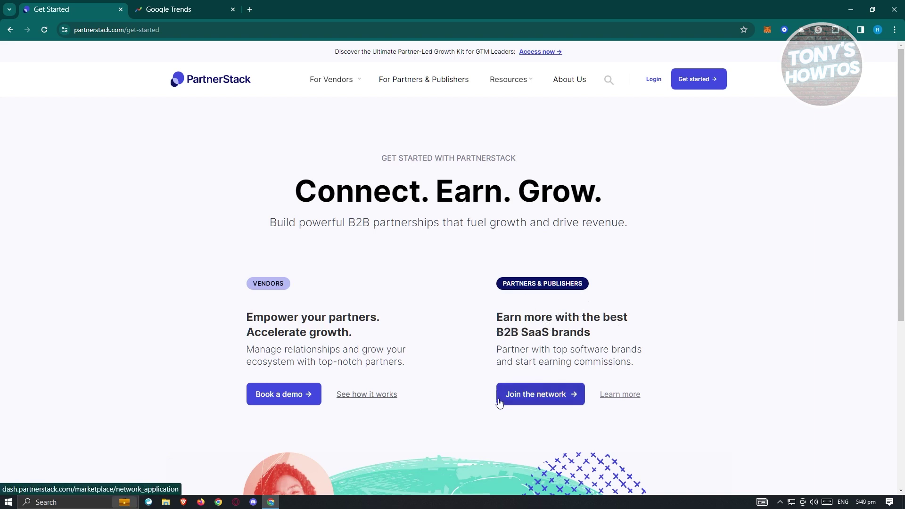
click(547, 399)
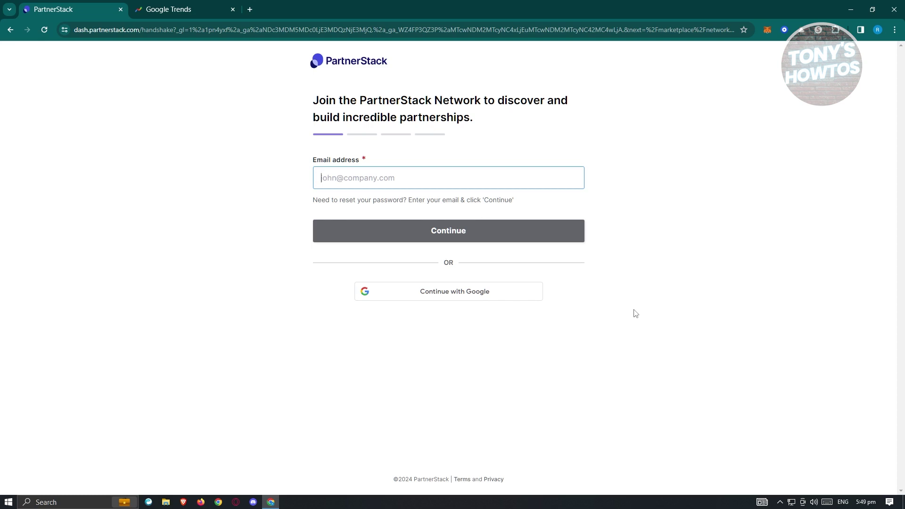
- Sign up for the PartnerStack Network with the Google account and confirm sharing its details with partnerstack.com
click(501, 298)
drag(484, 137, 710, 113)
click(641, 235)
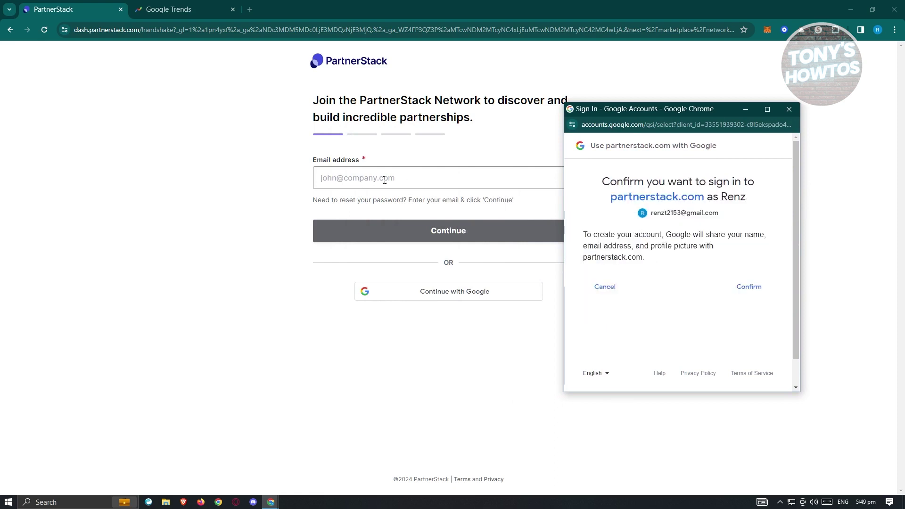
click(749, 286)
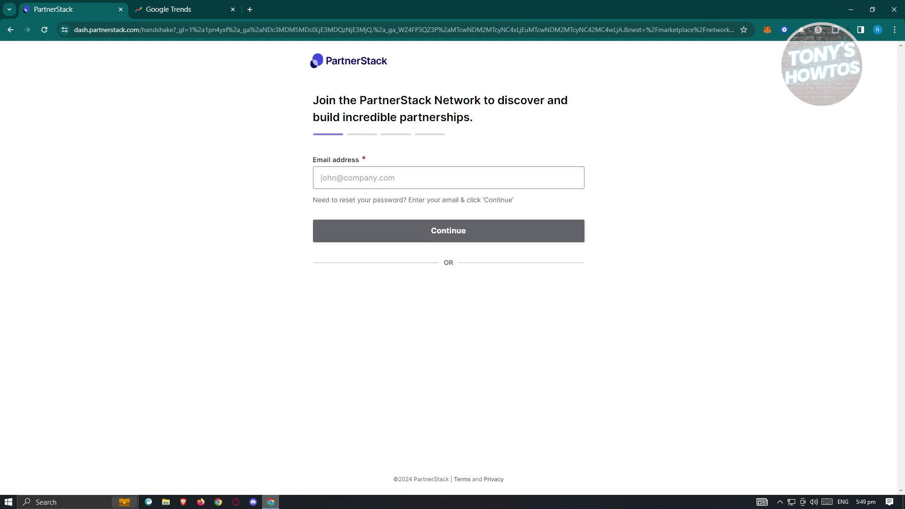
click(444, 242)
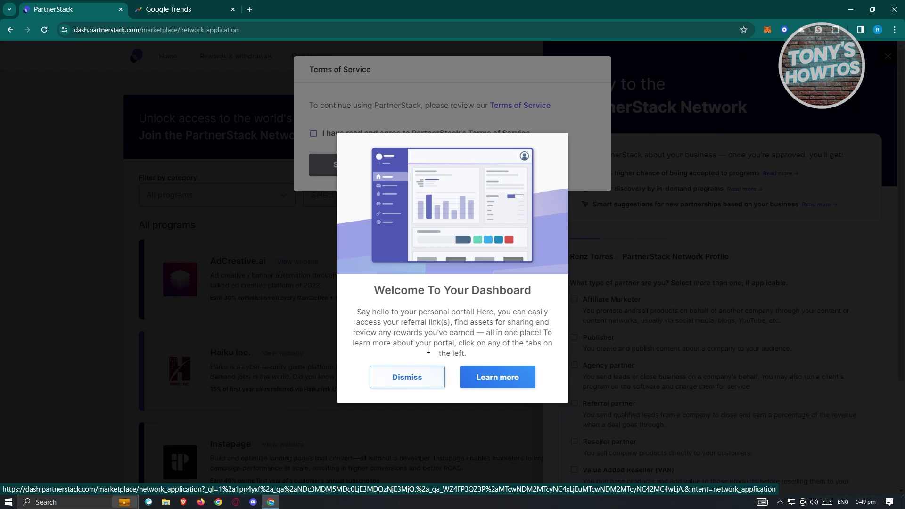
- Dismiss the dashboard welcome message, then agree to PartnerStack's Terms of Service and submit the agreement
click(390, 387)
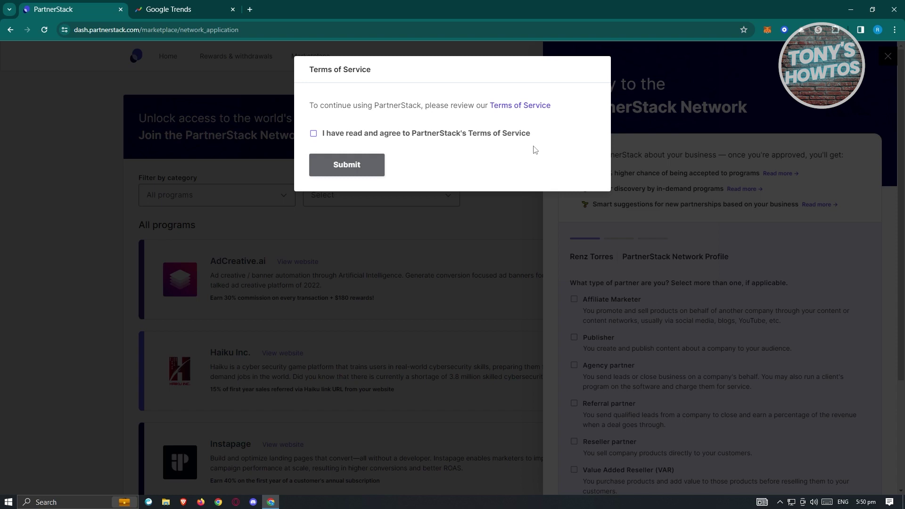
click(313, 134)
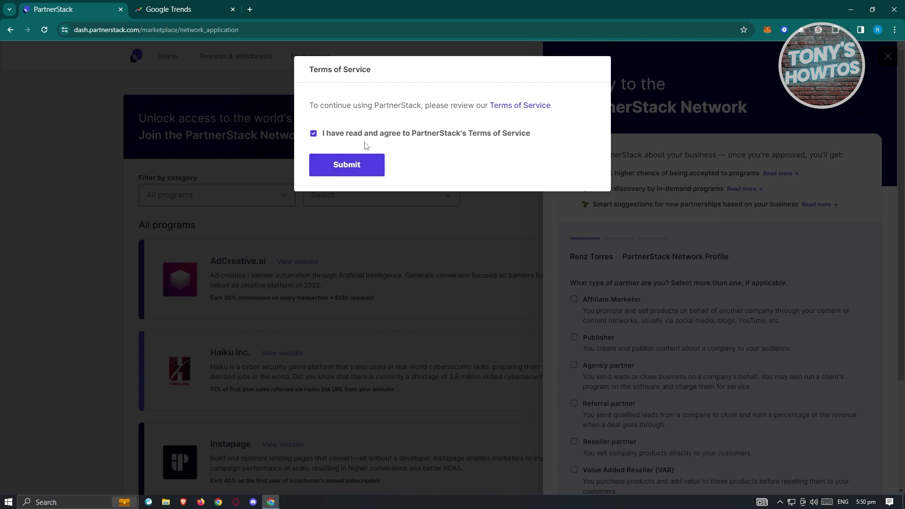
click(354, 168)
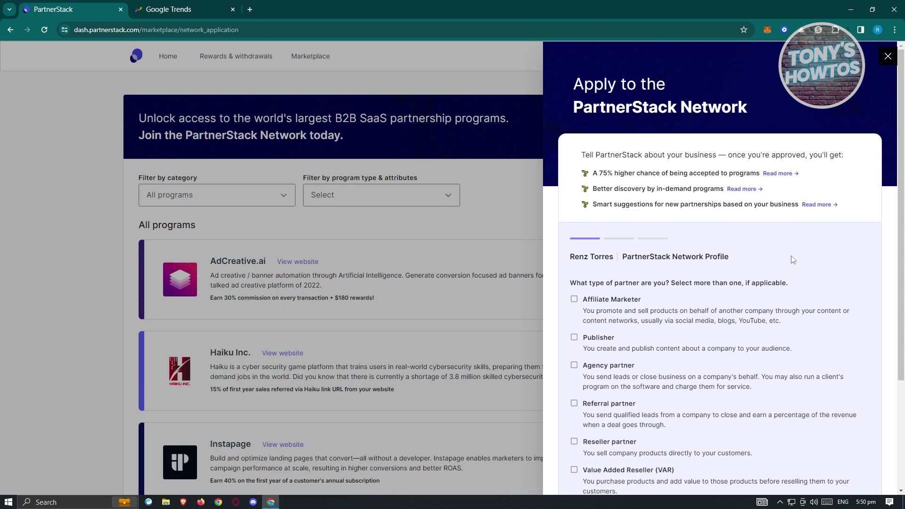
- Choose Affiliate Marketer as the partner type in the network profile and continue with the application
scroll(786, 304, down, 3)
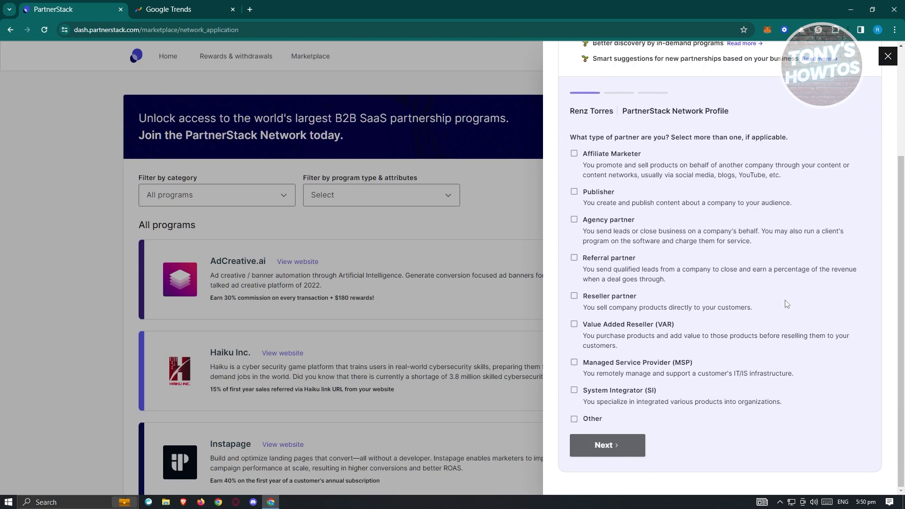
scroll(787, 304, up, 3)
scroll(784, 302, down, 2)
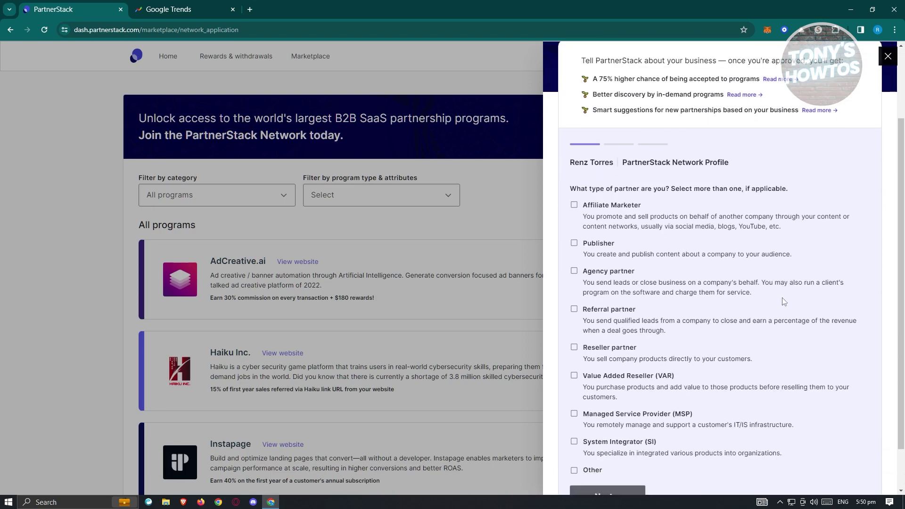
scroll(778, 298, up, 2)
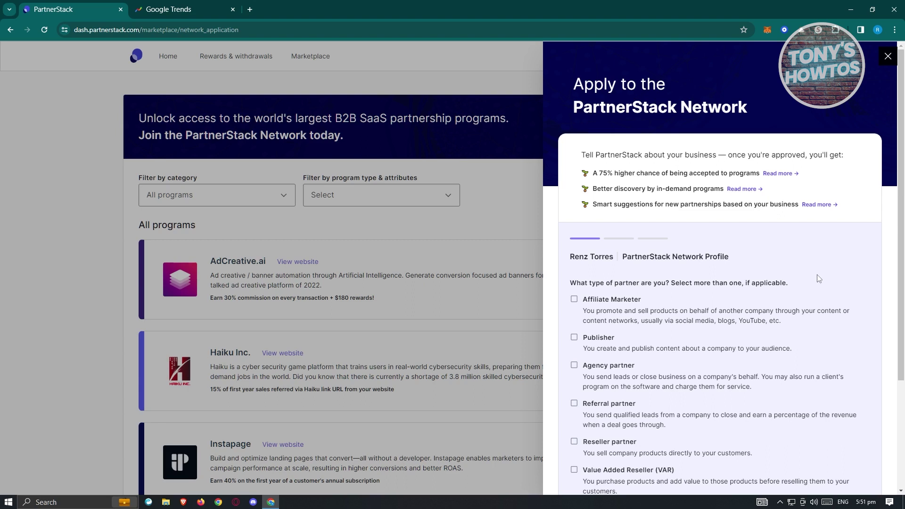
scroll(656, 358, down, 2)
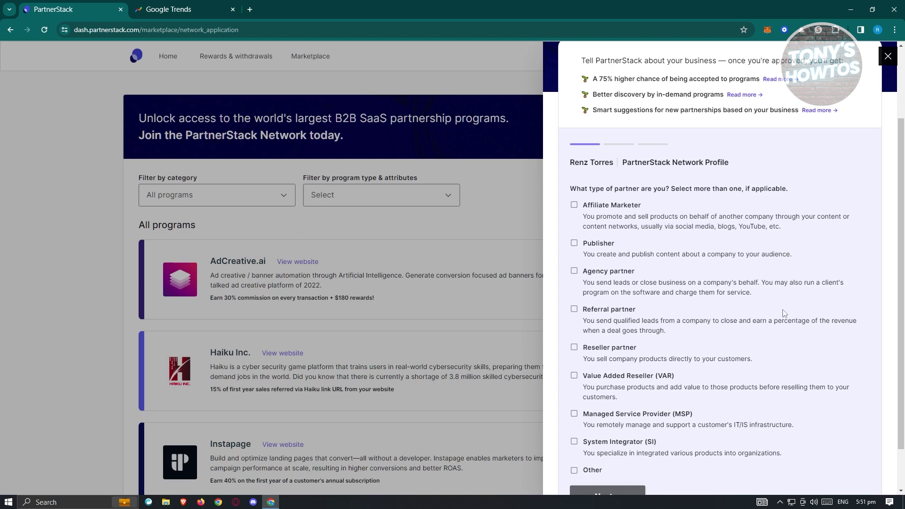
click(574, 205)
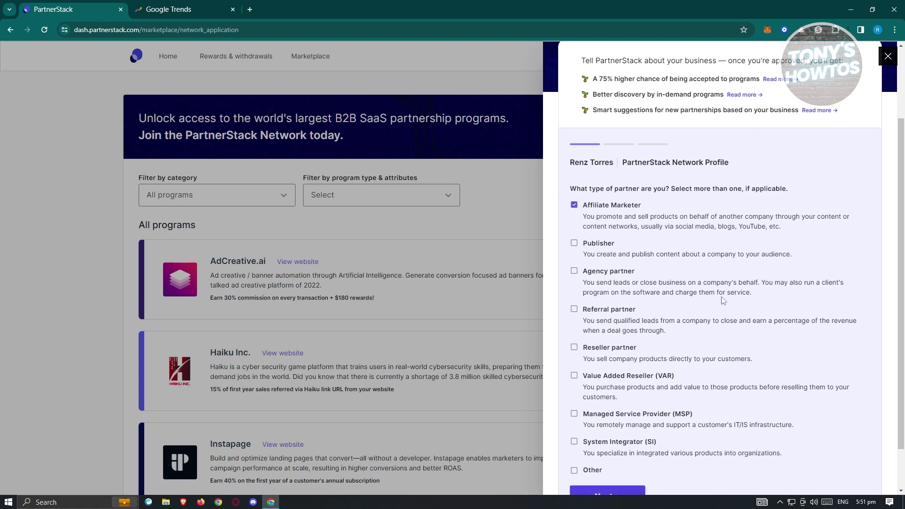
scroll(722, 302, down, 1)
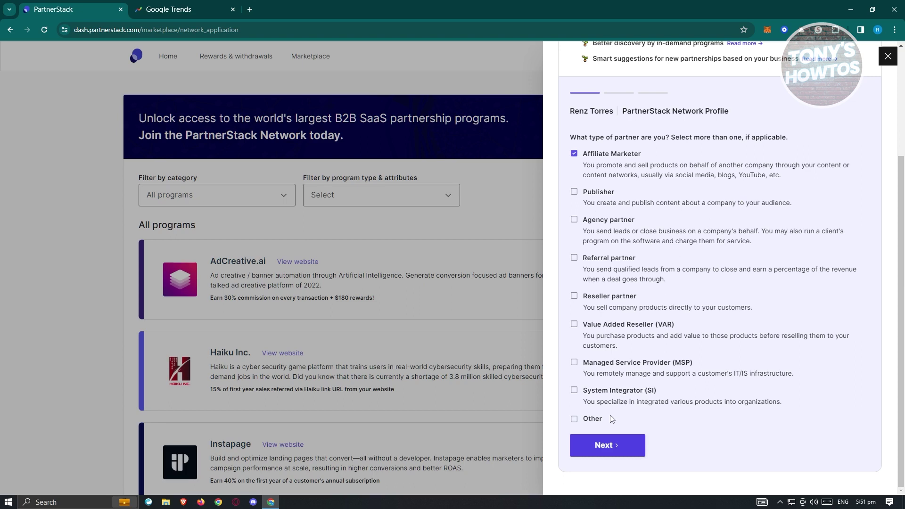
click(606, 445)
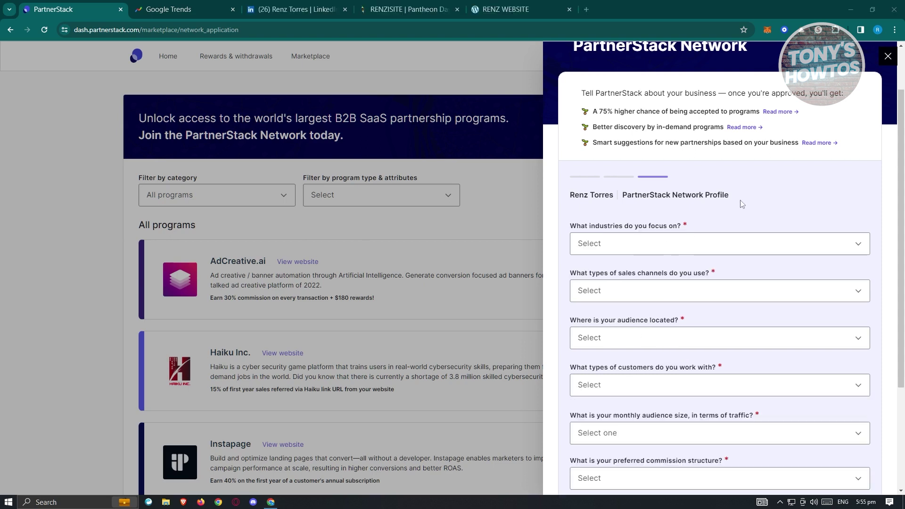
- Select B2B Marketplaces as the industry focused on in the network profile
scroll(772, 229, down, 2)
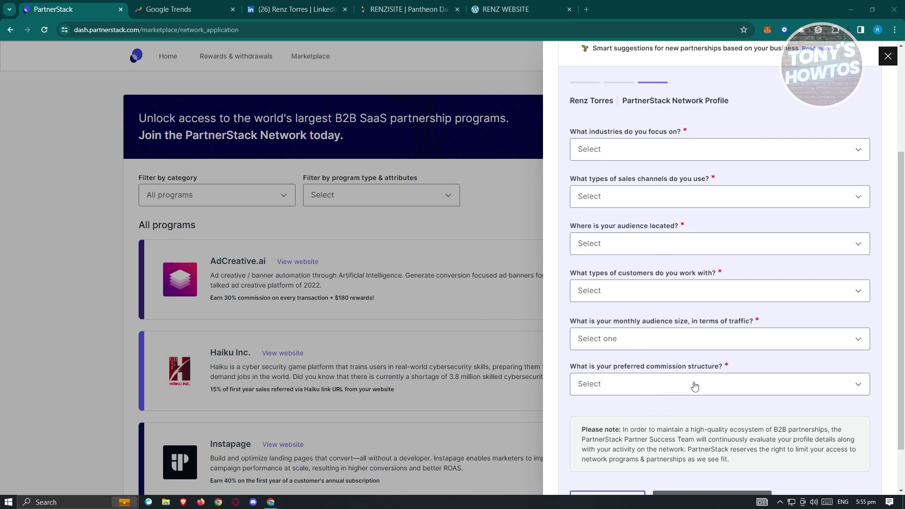
click(717, 149)
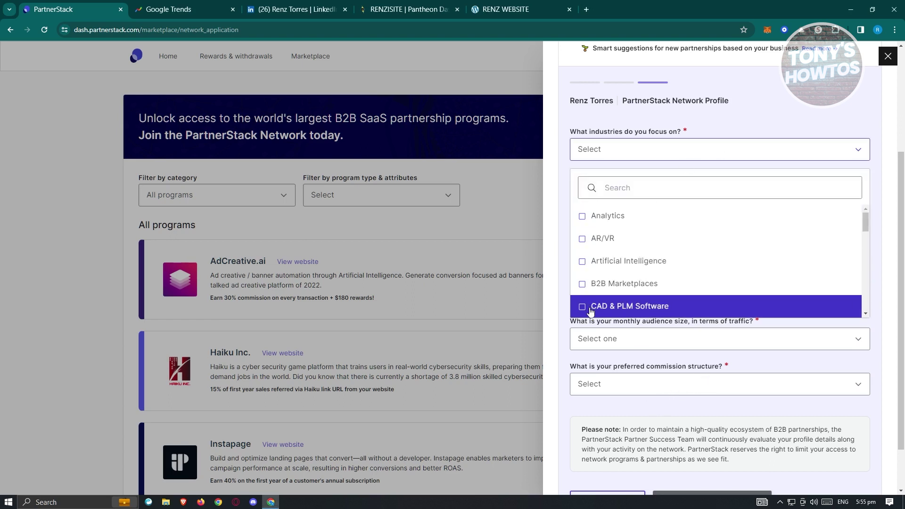
click(584, 287)
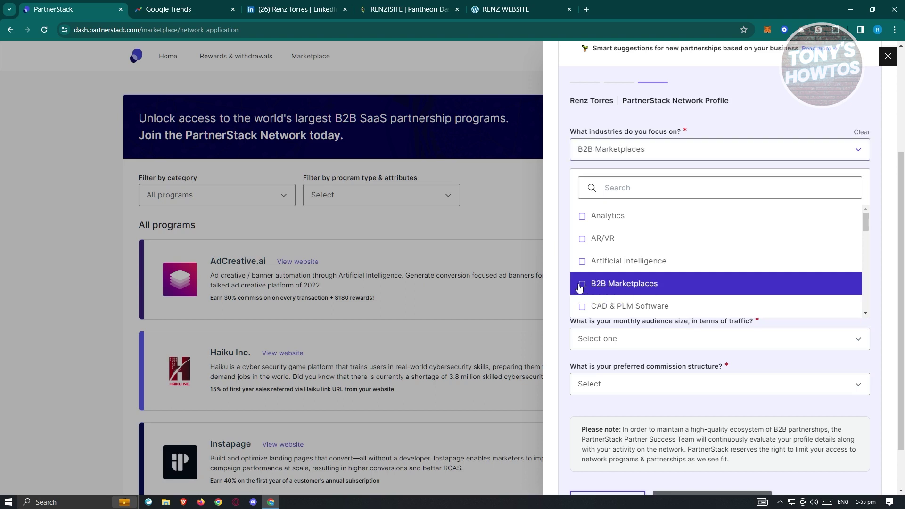
click(582, 288)
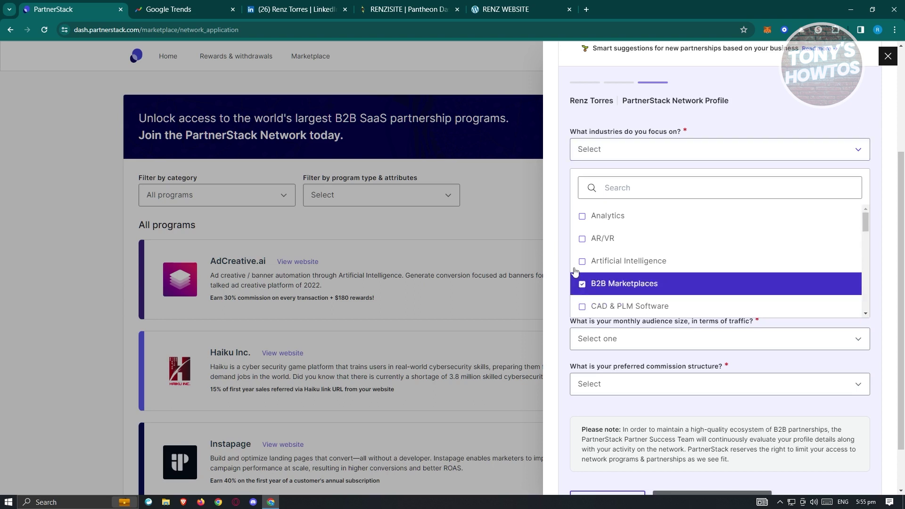
click(566, 245)
click(701, 204)
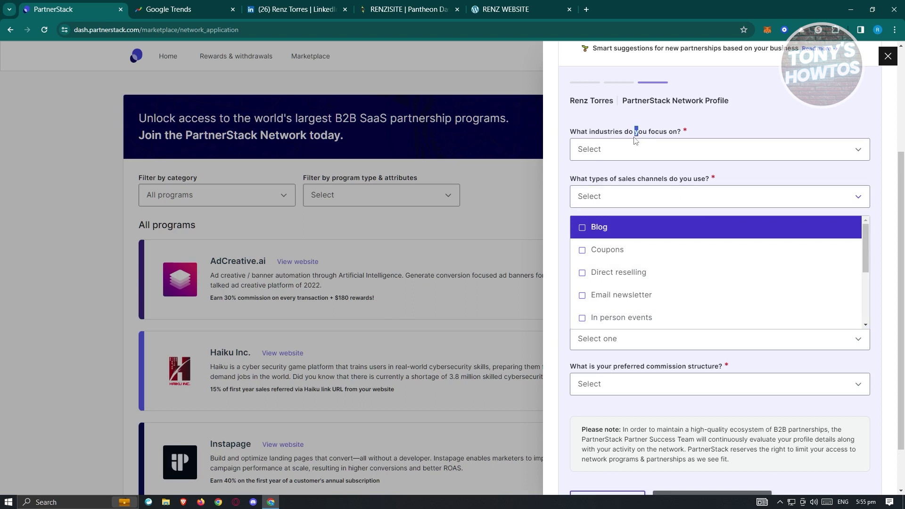
drag(634, 132, 638, 133)
click(583, 287)
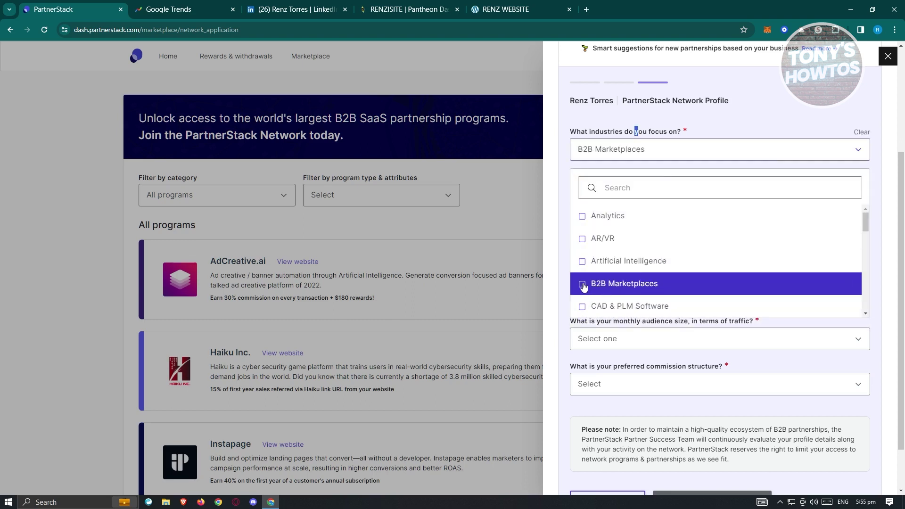
click(877, 170)
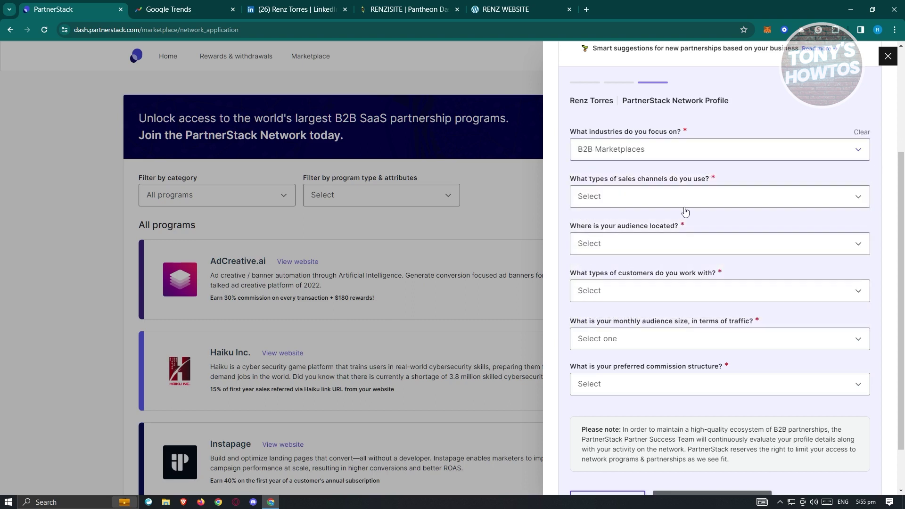
- Select Blog as the type of sales channel used
click(625, 206)
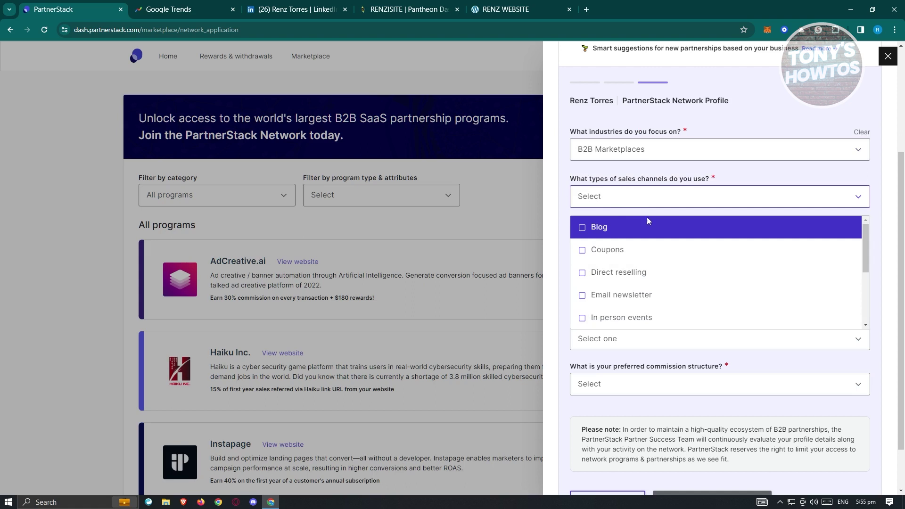
click(581, 228)
click(581, 228)
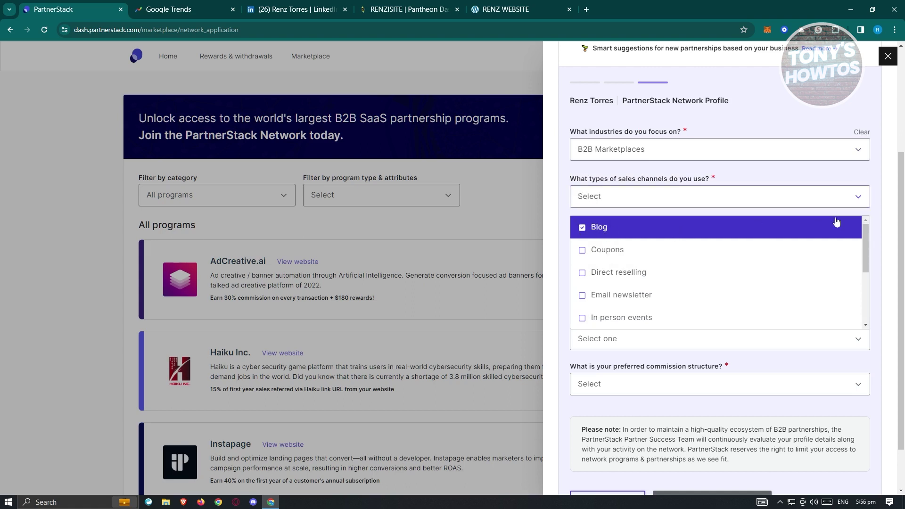
click(879, 209)
click(812, 197)
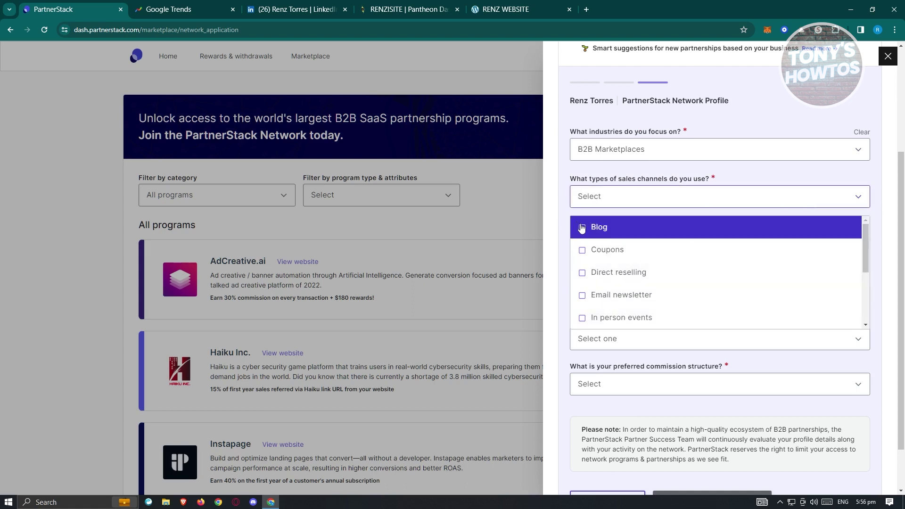
click(584, 228)
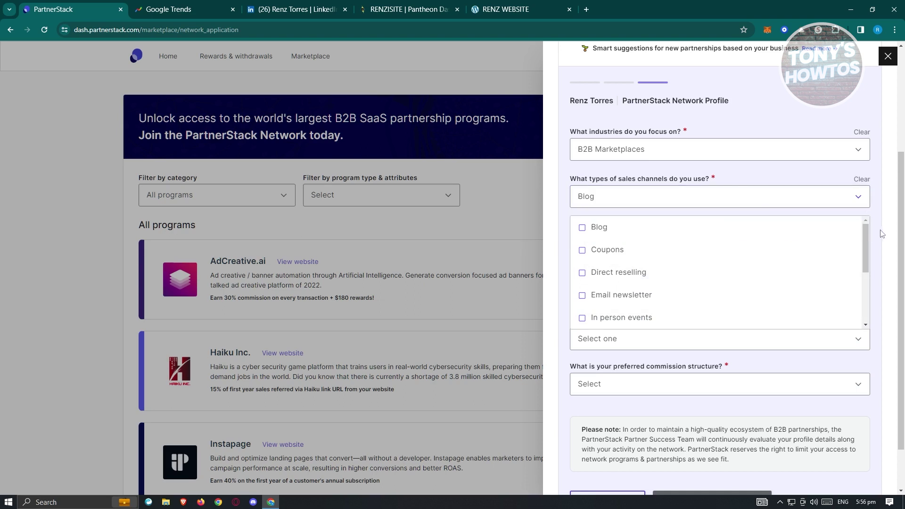
click(554, 278)
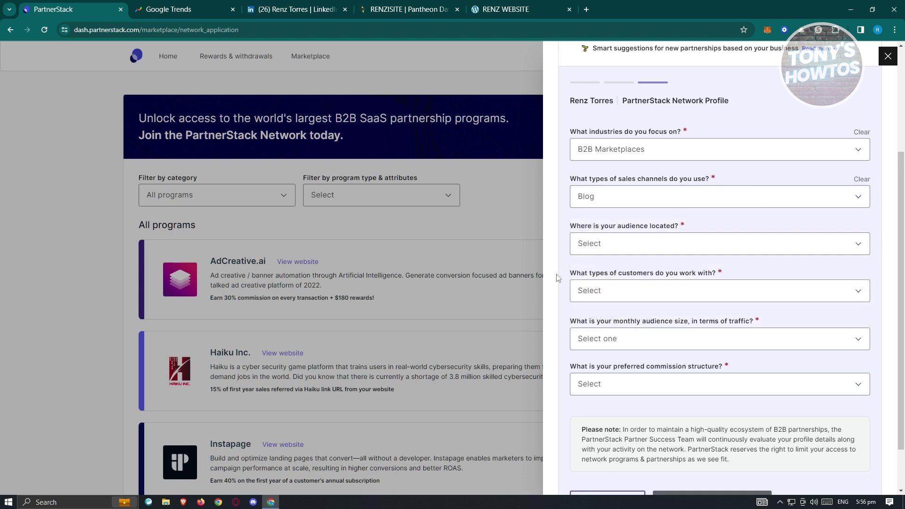
- Set the audience location to Asia
click(625, 241)
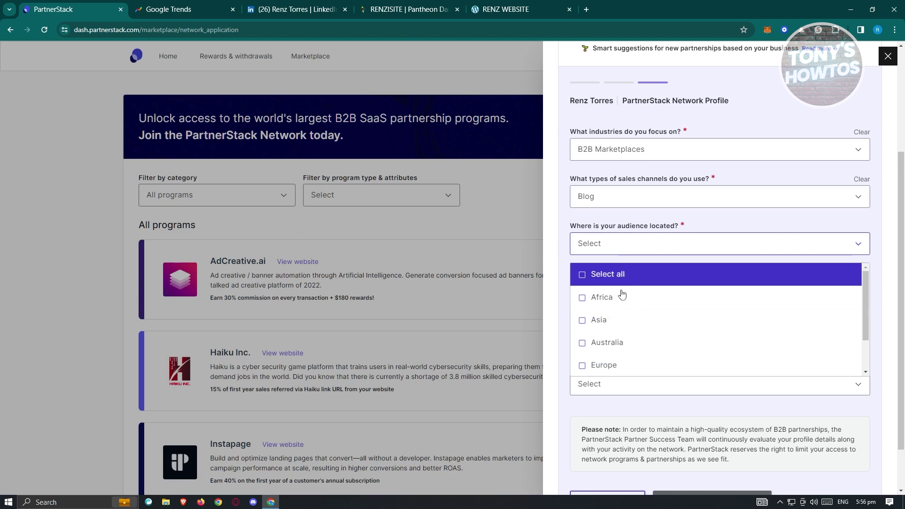
click(581, 322)
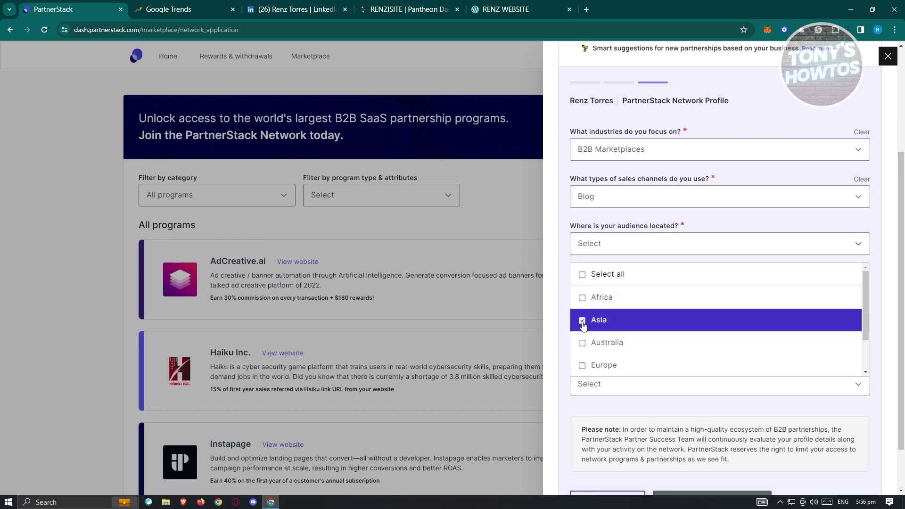
click(583, 323)
scroll(618, 349, down, 2)
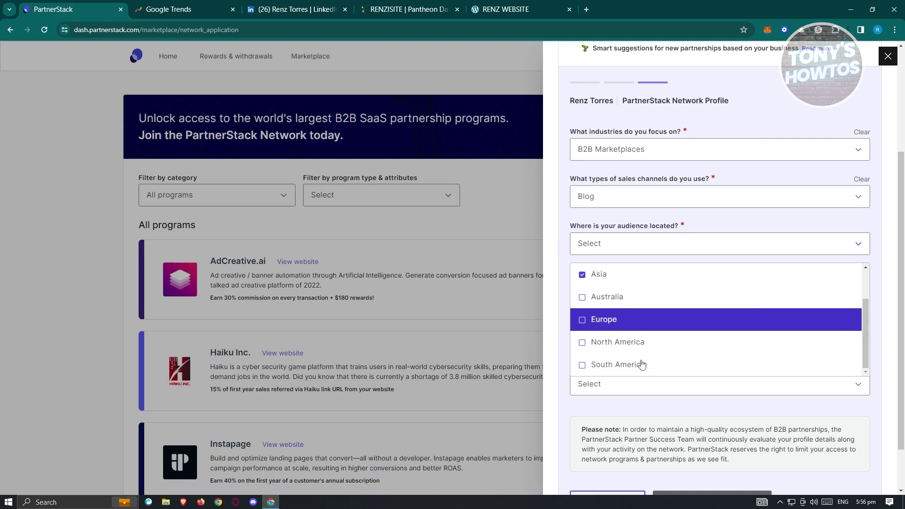
click(566, 355)
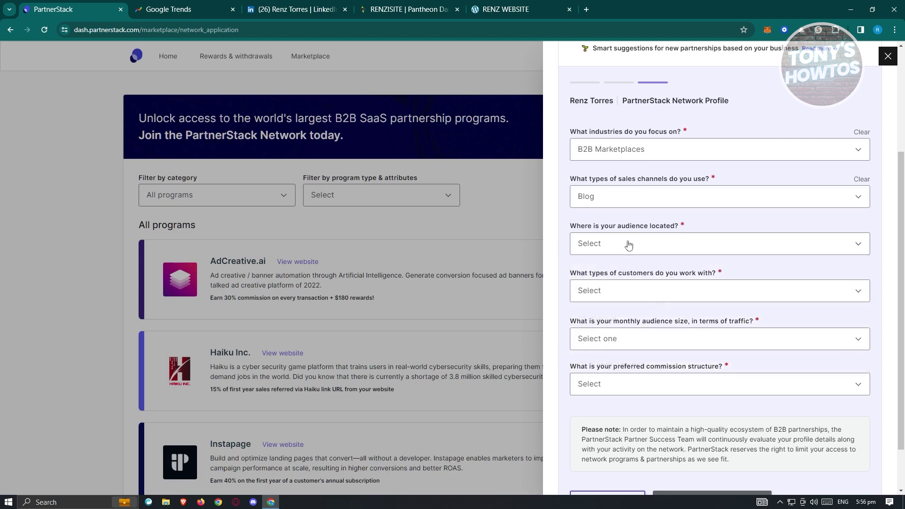
click(628, 245)
click(583, 321)
click(561, 329)
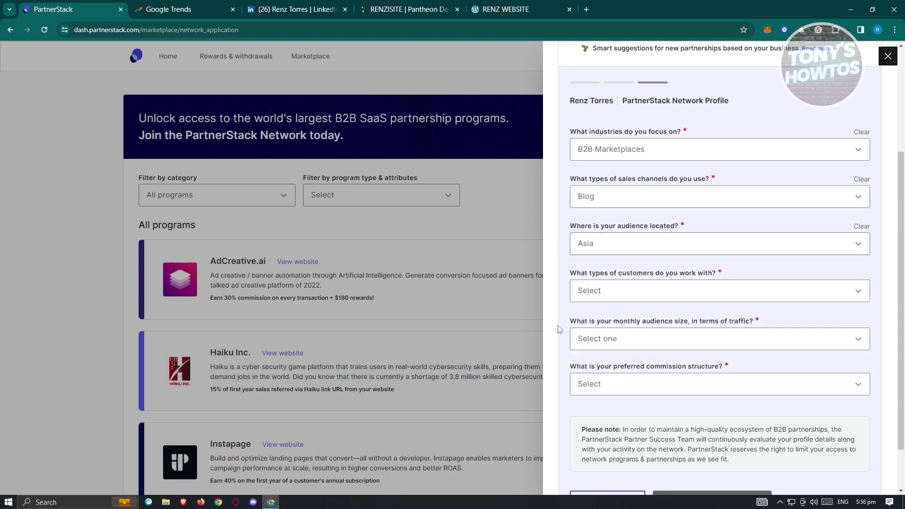
- Set the customer type to SMBs (1-100 employees) and the monthly audience size to 0-1,000 in the network profile
click(614, 292)
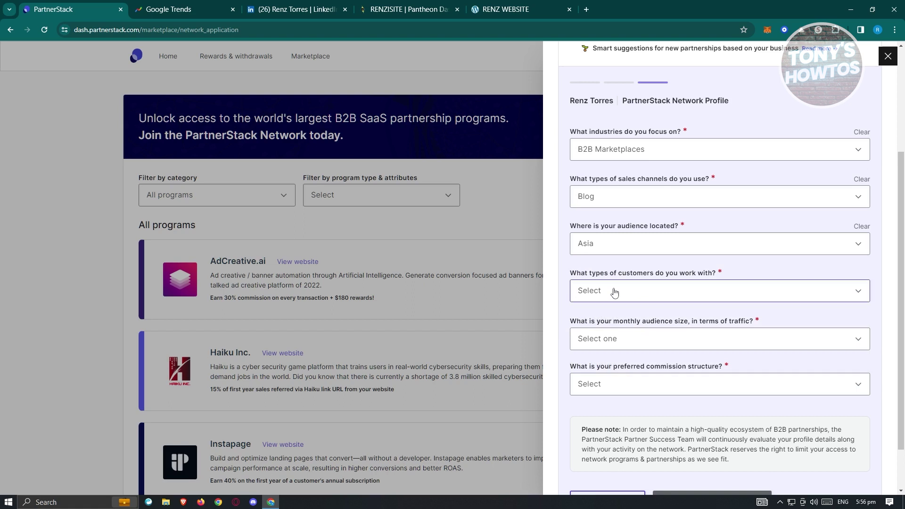
scroll(581, 346, down, 1)
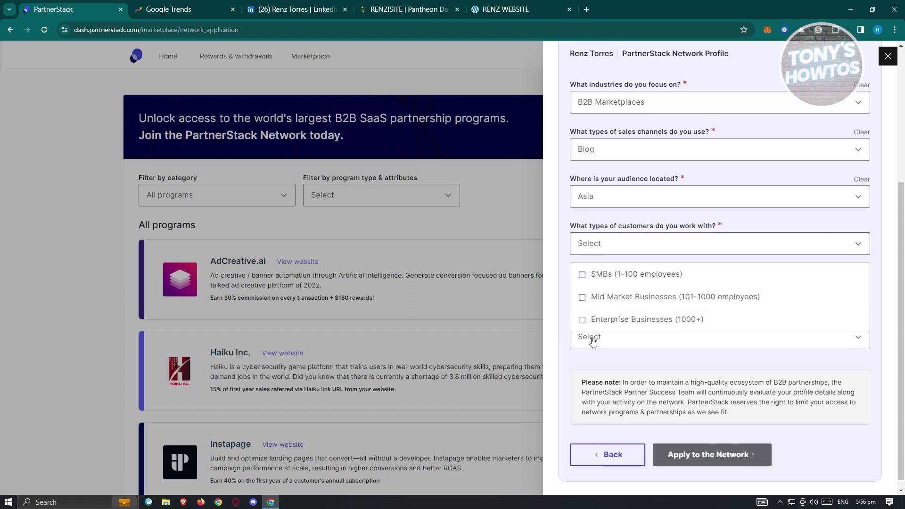
click(581, 278)
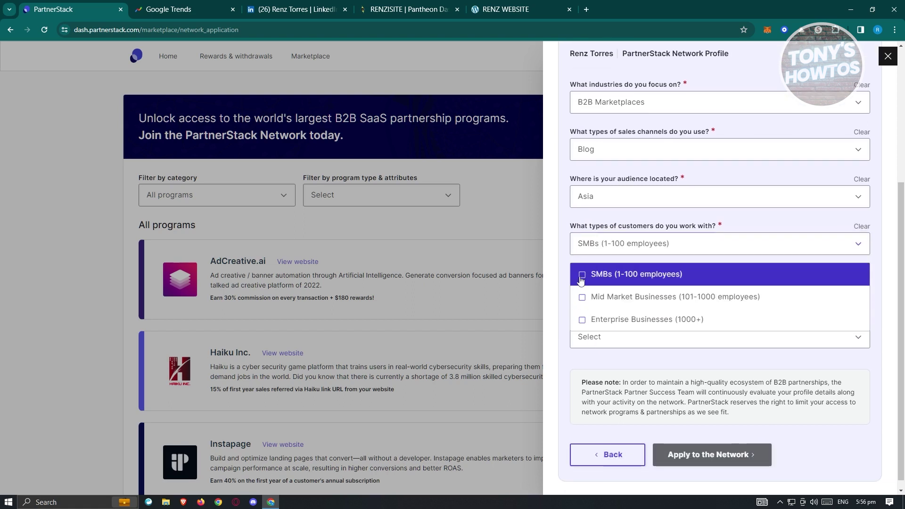
click(562, 294)
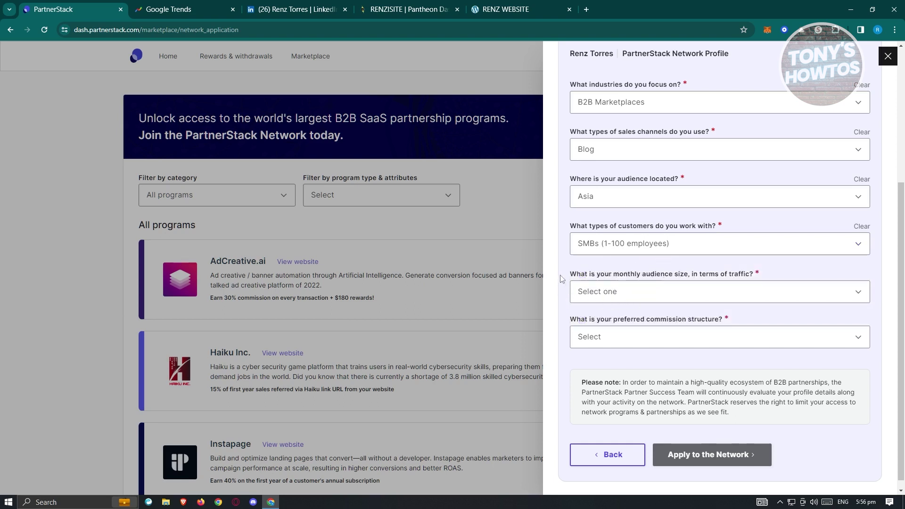
click(655, 296)
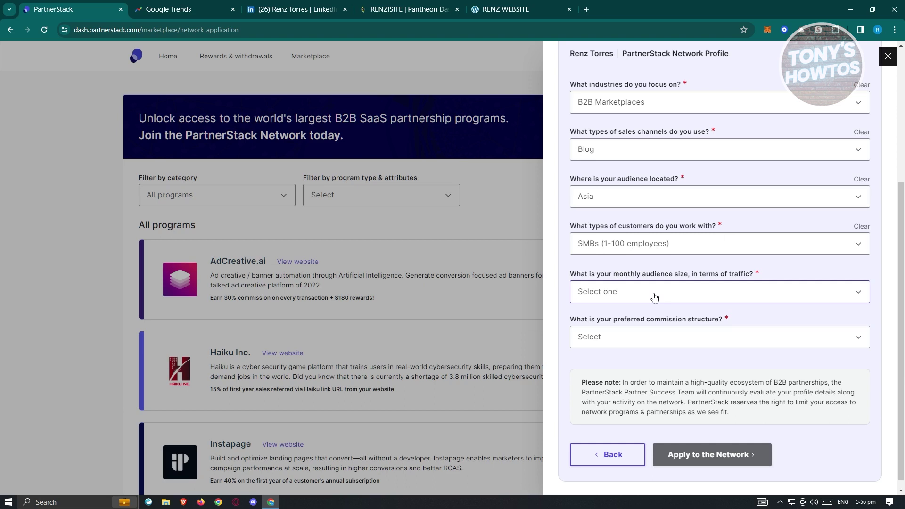
click(585, 316)
- Select Upfront payment as the preferred commission structure in the network profile
click(650, 344)
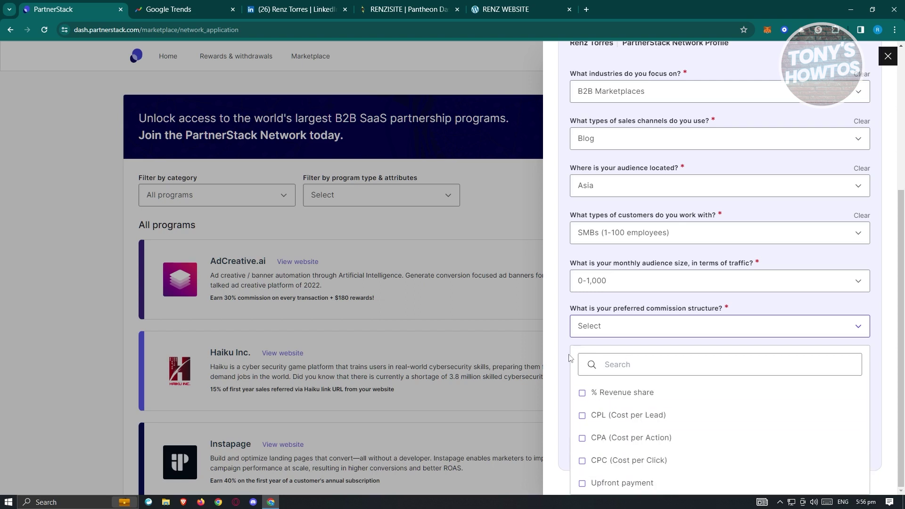
click(632, 325)
click(653, 326)
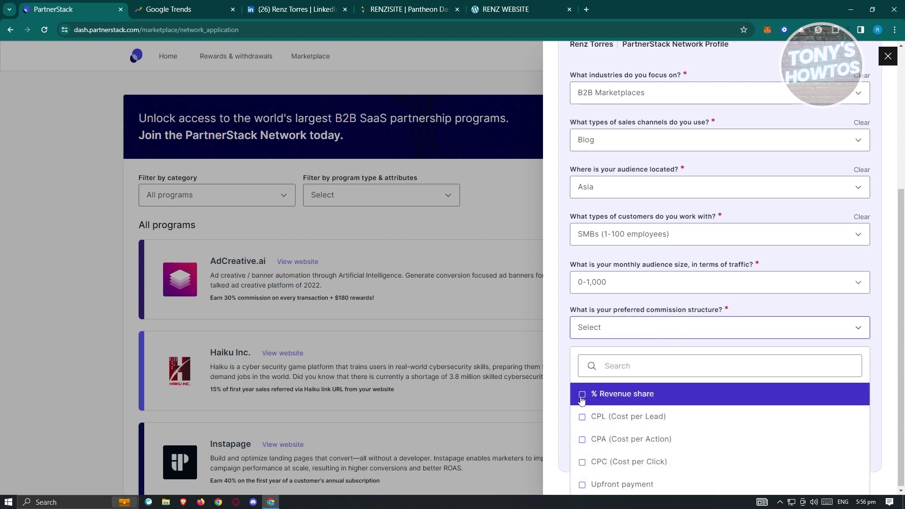
click(582, 485)
click(581, 485)
click(564, 418)
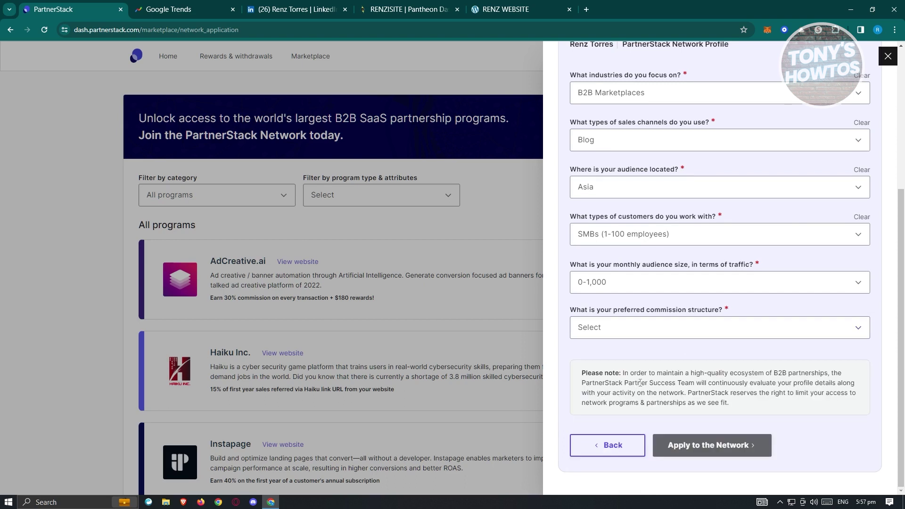
click(667, 335)
click(581, 486)
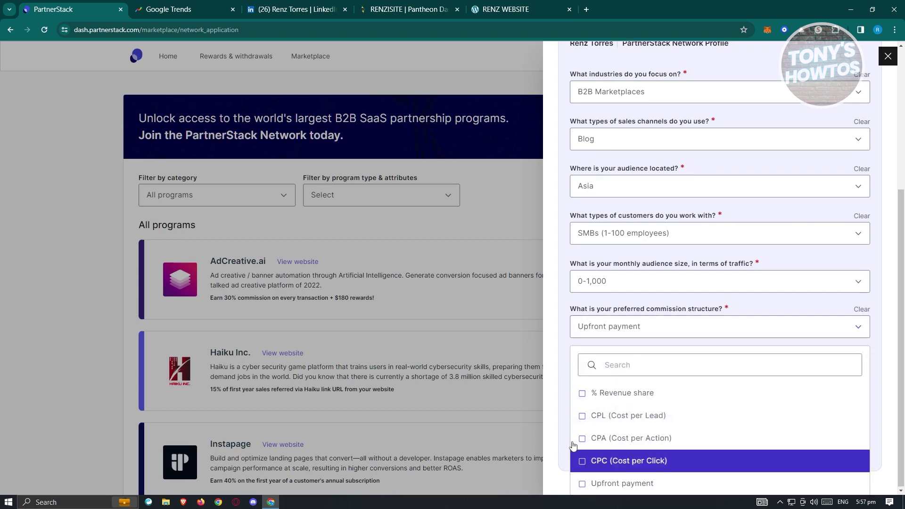
click(567, 388)
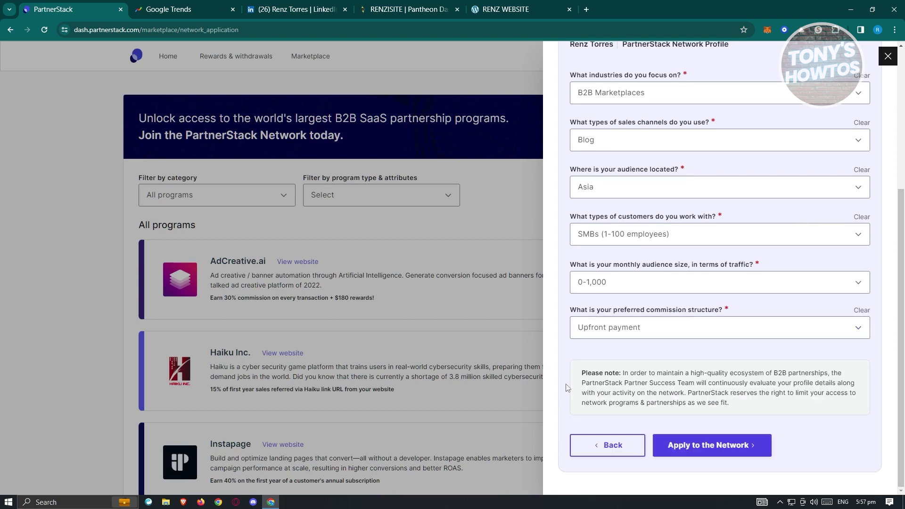
- Submit the completed profile to apply to the PartnerStack Network and close the confirmation
click(749, 446)
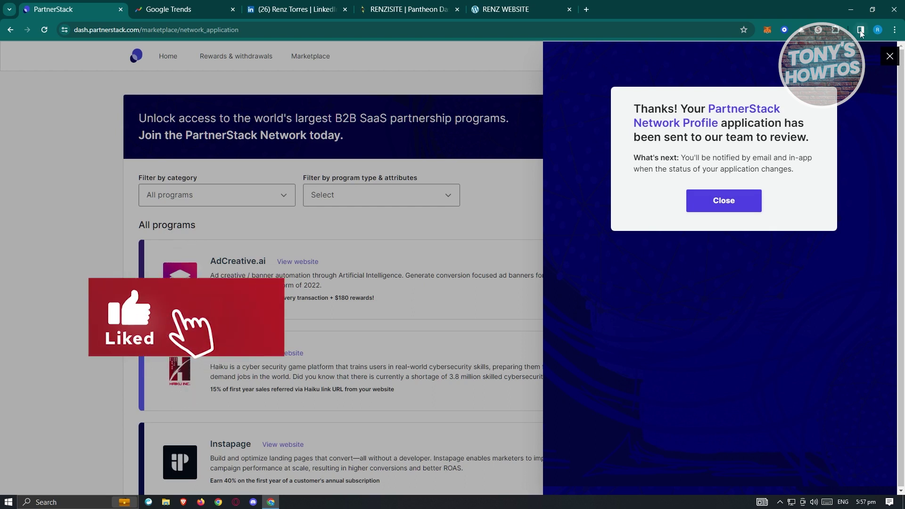
click(731, 216)
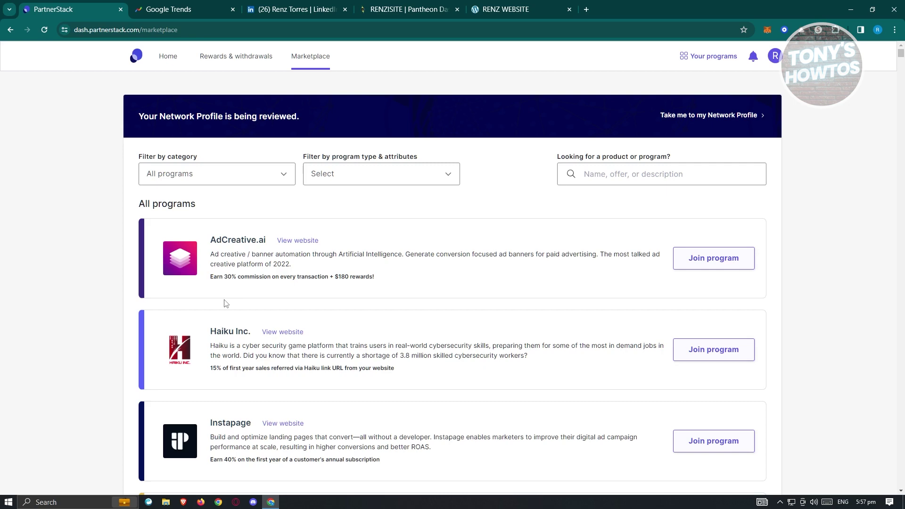
- Browse the marketplace's affiliate programs and examine the Figma program's description and commission terms
scroll(307, 307, down, 6)
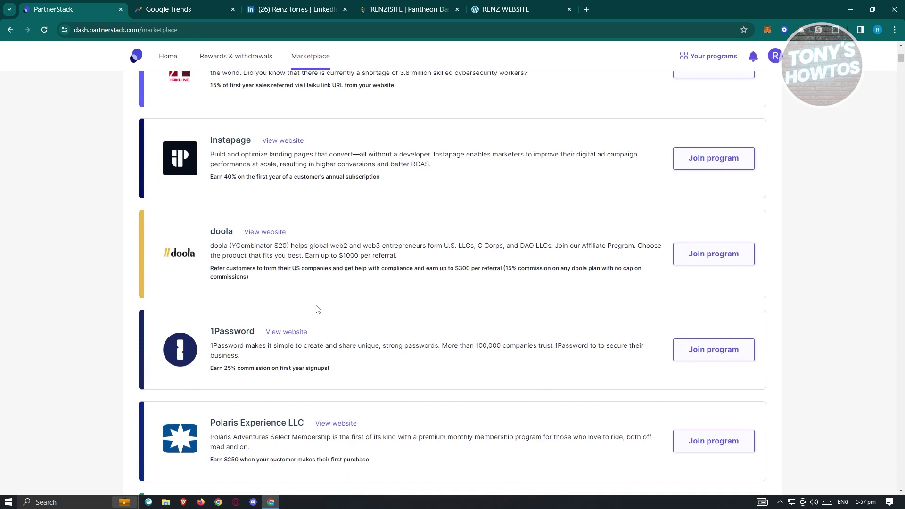
scroll(366, 336, down, 2)
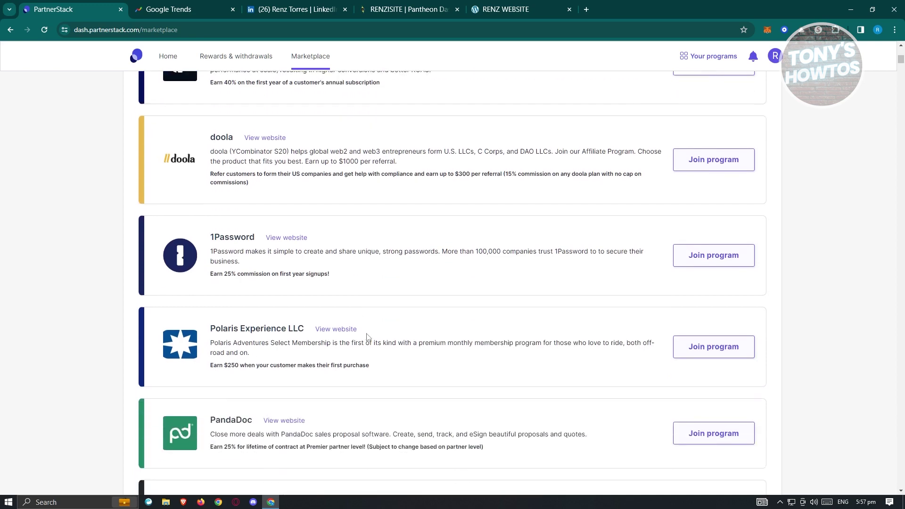
scroll(405, 391, down, 8)
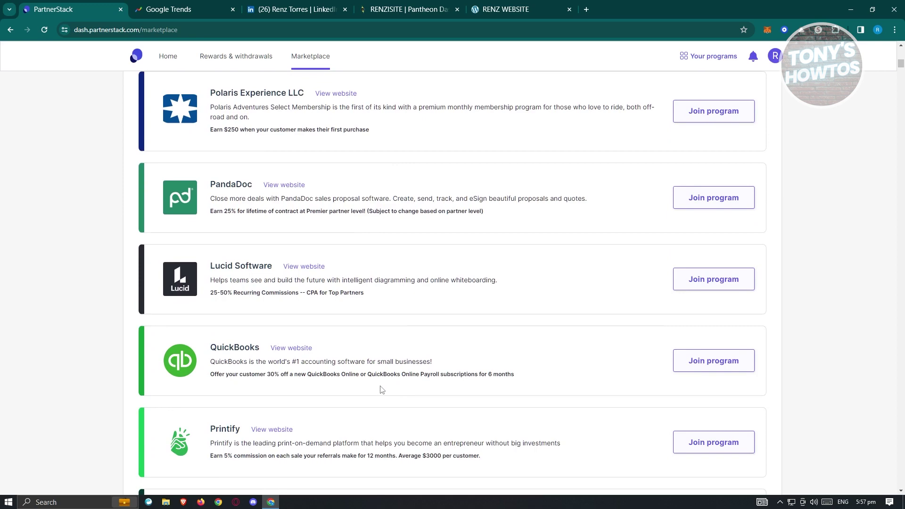
scroll(382, 389, down, 7)
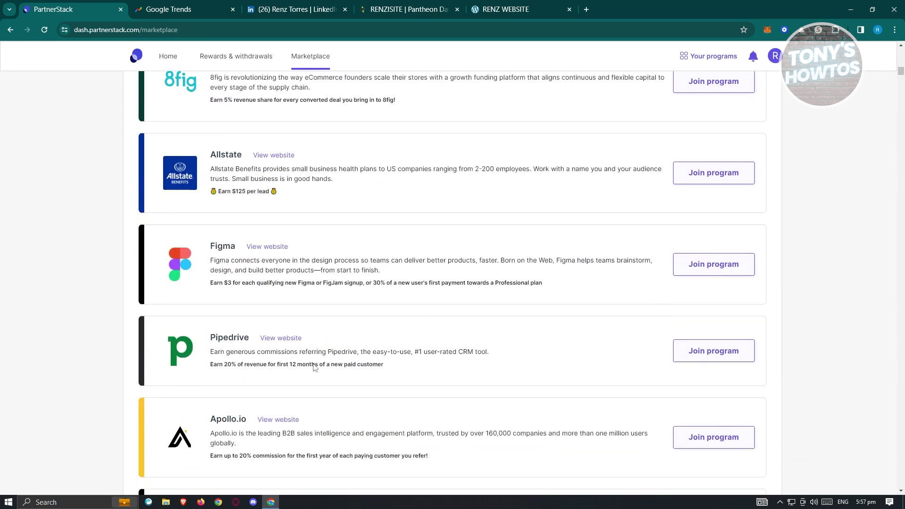
scroll(270, 316, down, 2)
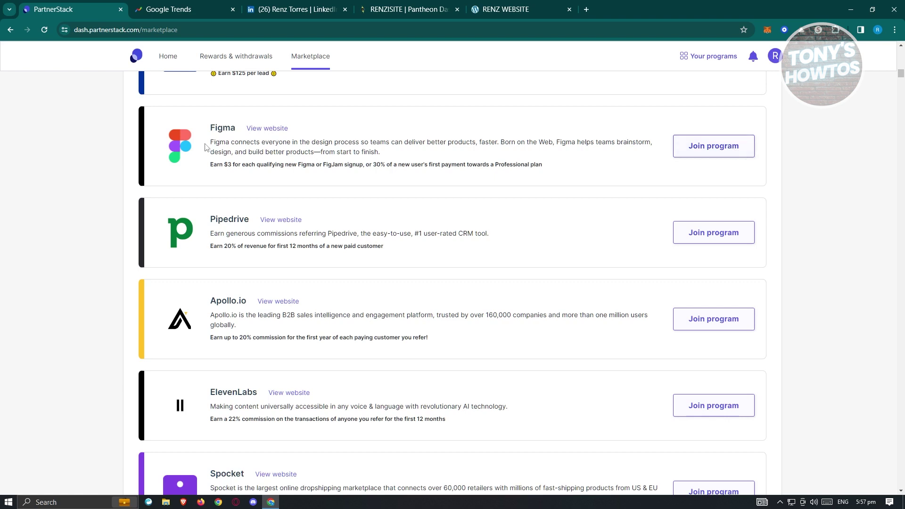
drag(212, 143, 443, 159)
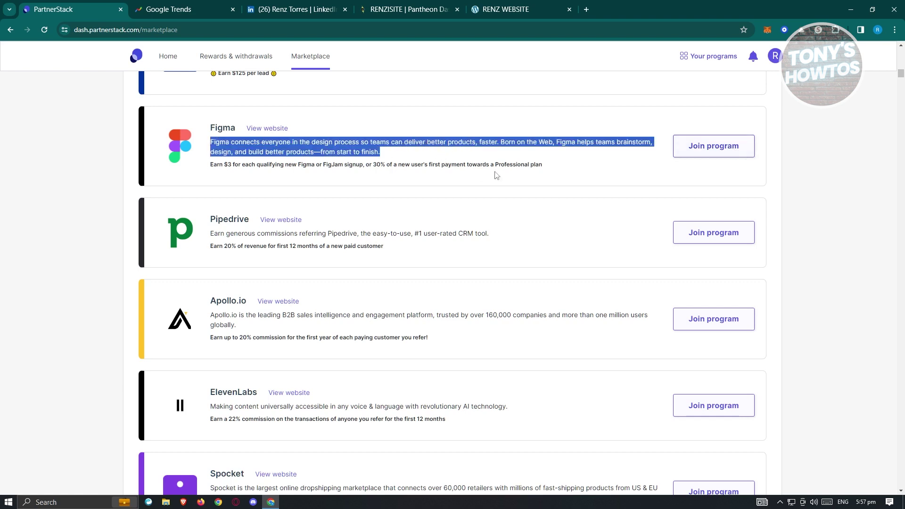
drag(556, 169, 209, 169)
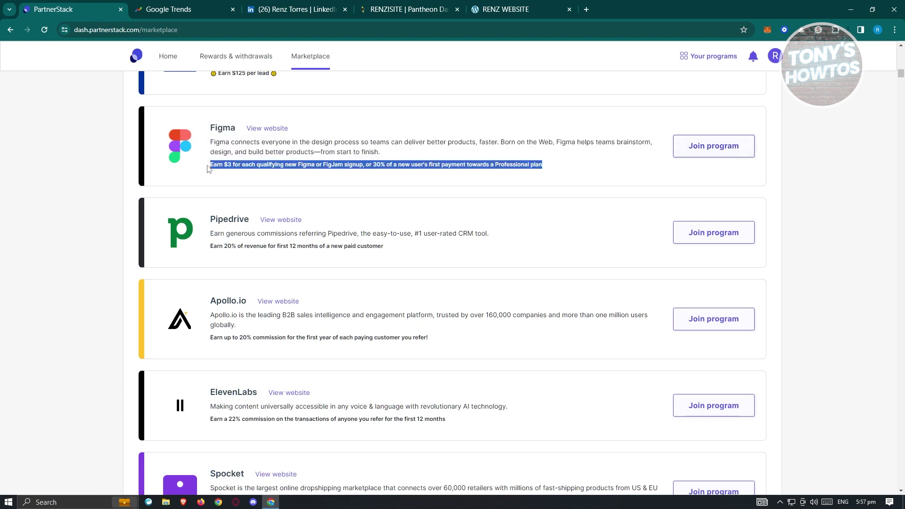
click(244, 181)
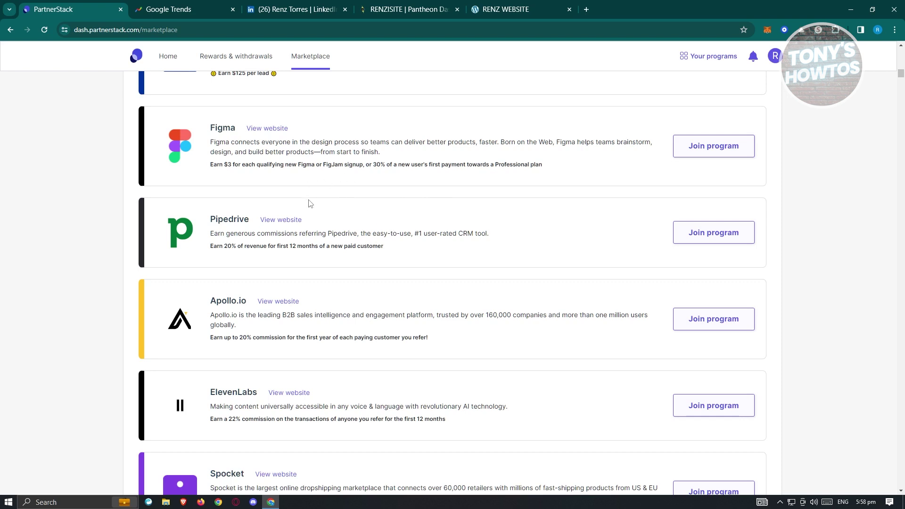
- Open the application form to join the Figma Affiliate Partner Program and review all of its questions
click(707, 149)
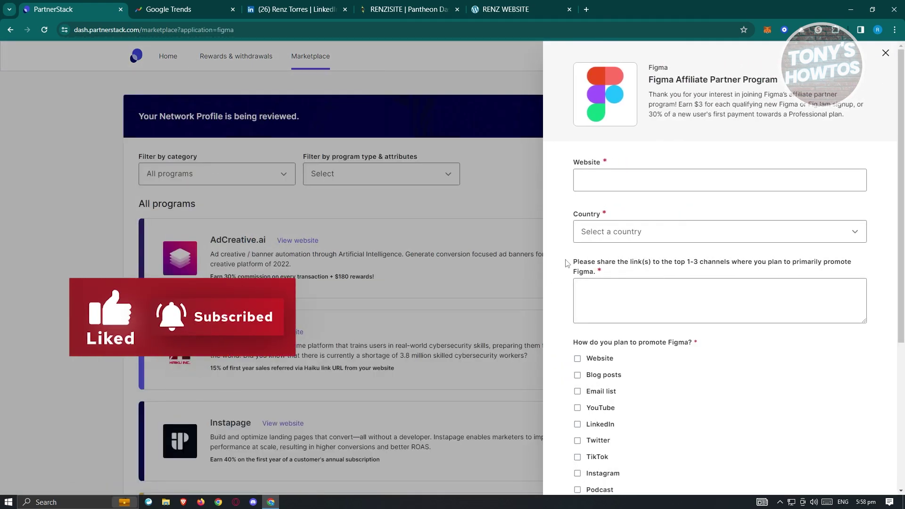
scroll(565, 263, down, 5)
scroll(565, 266, up, 5)
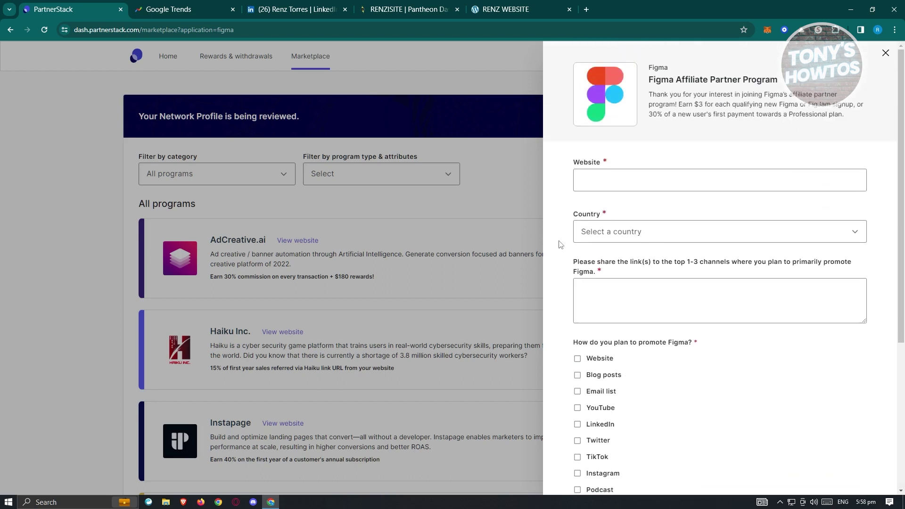
scroll(594, 244, down, 1)
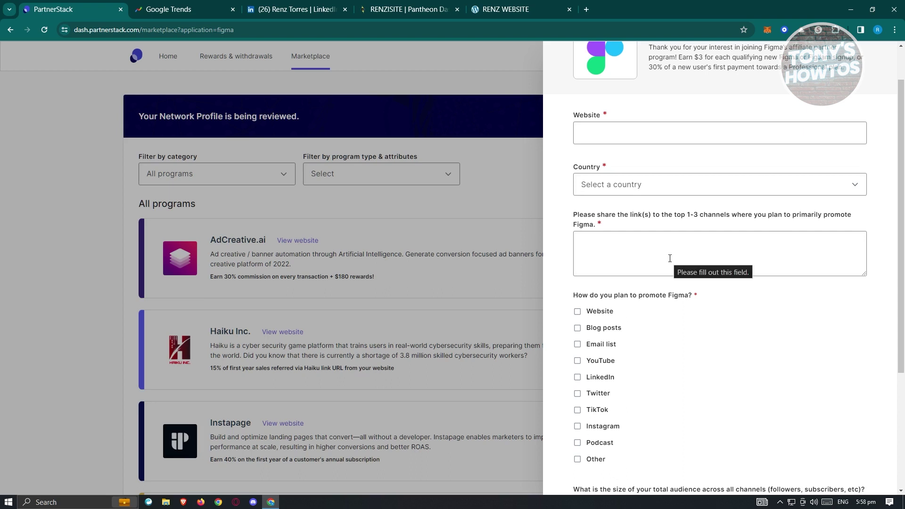
scroll(690, 253, down, 4)
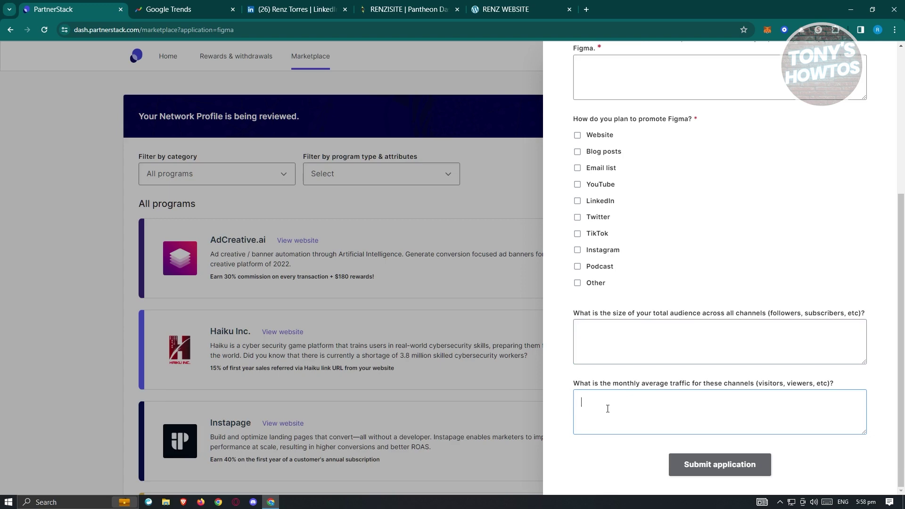
scroll(608, 409, up, 5)
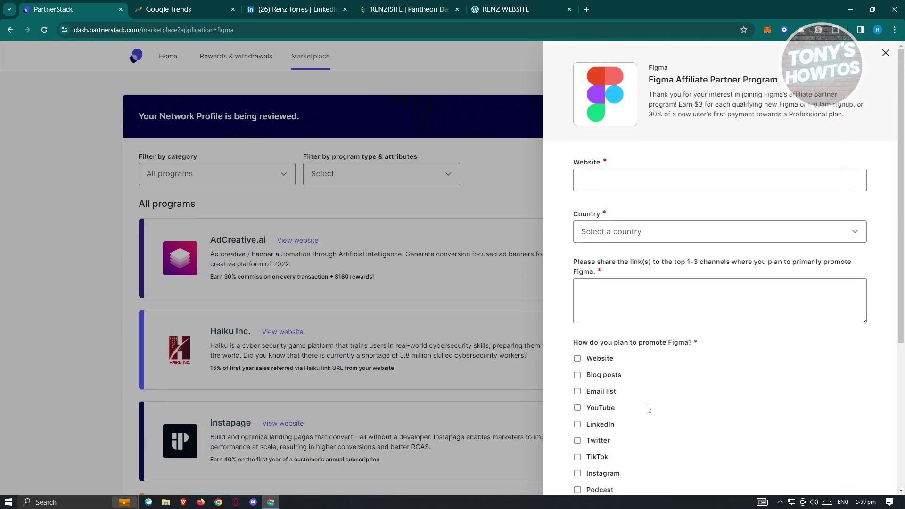
scroll(647, 409, down, 5)
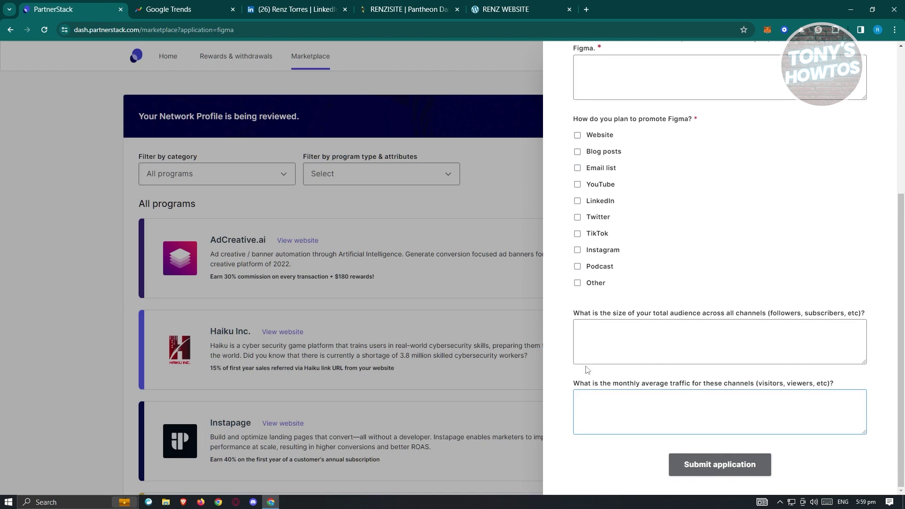
scroll(608, 363, up, 5)
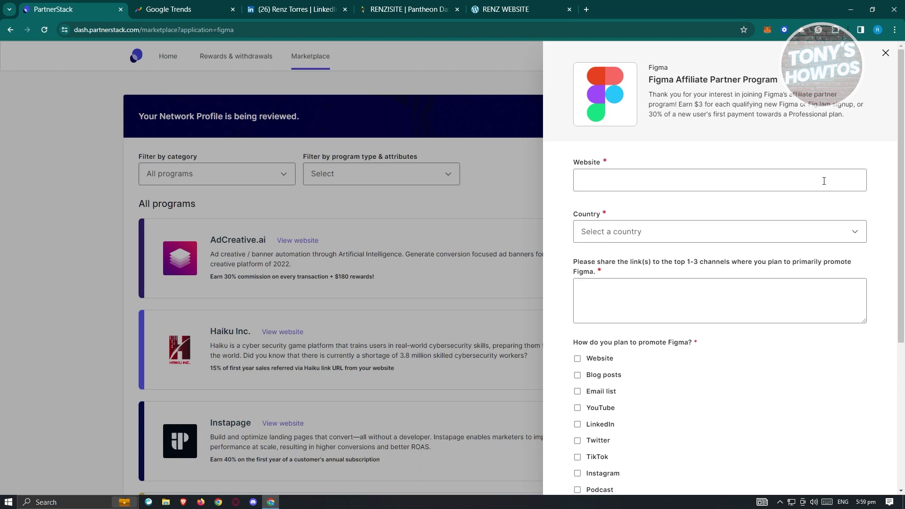